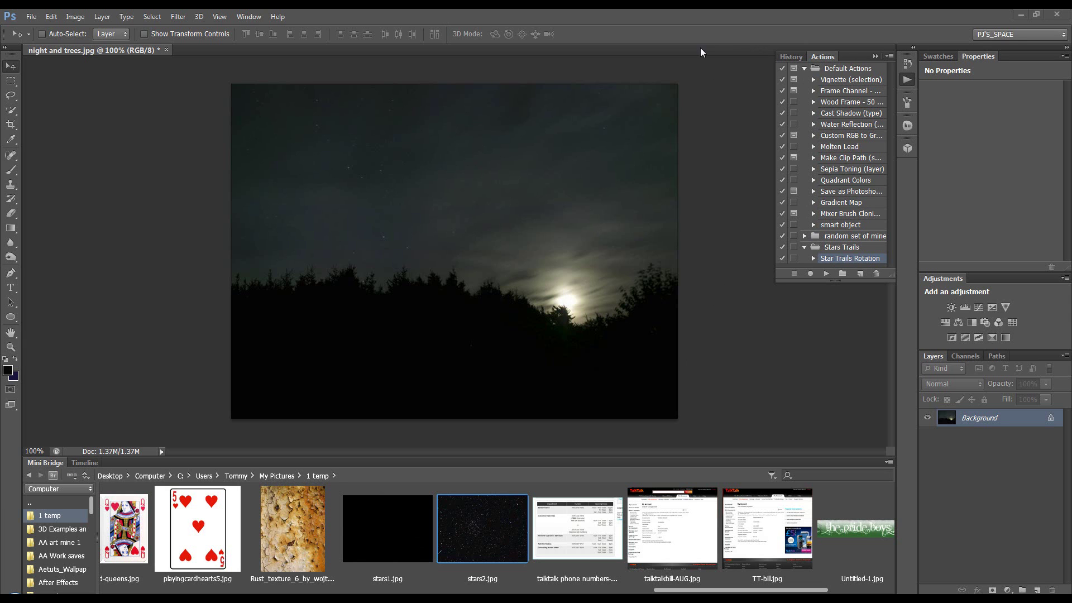
- Look through the Window menu, History panel and Actions panel options without changing anything
left_click(248, 16)
left_click(250, 16)
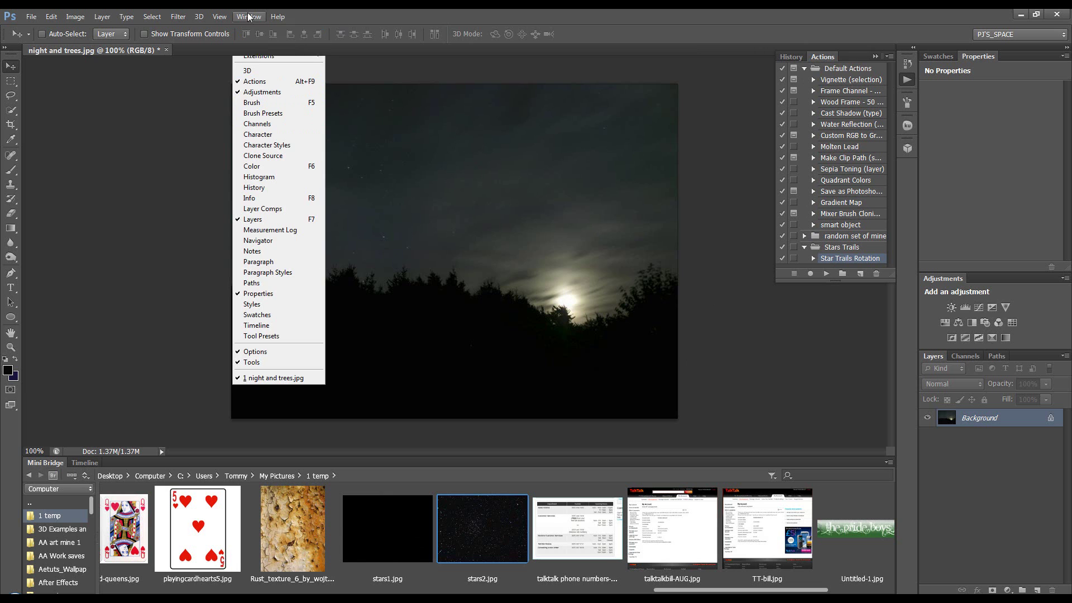
left_click(802, 57)
left_click(817, 54)
left_click(889, 55)
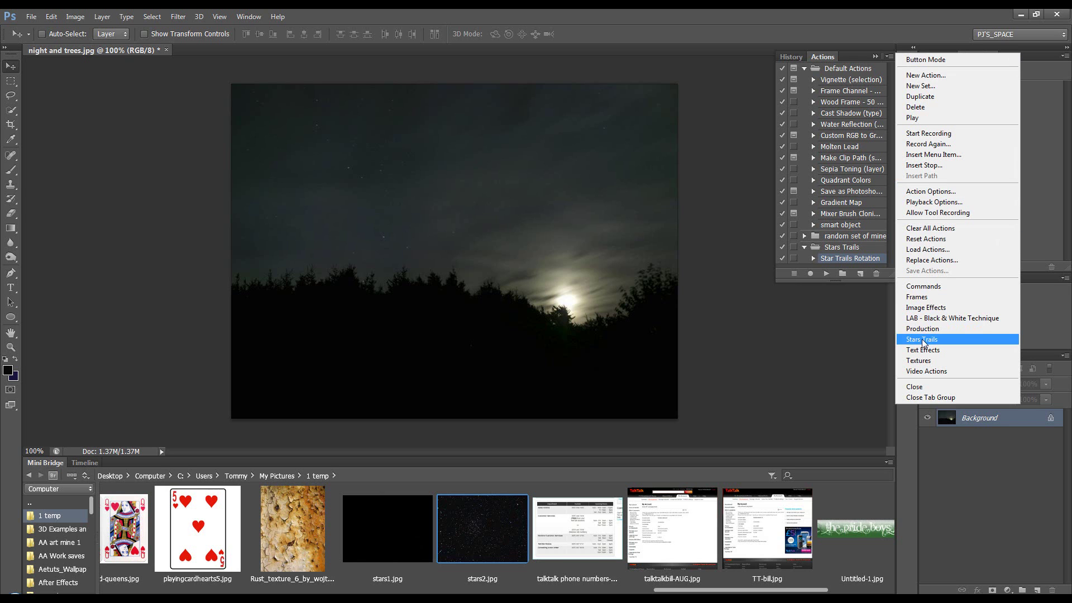
left_click(856, 54)
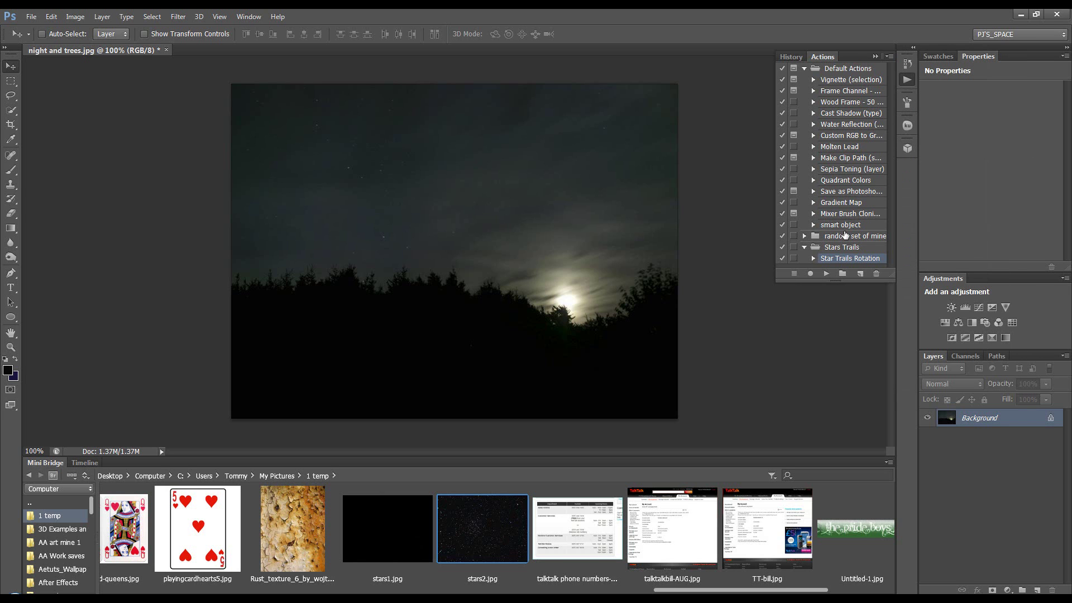
- Collapse Default Actions and expand the Stars Trails set to select Star Trails Rotation
left_click(805, 68)
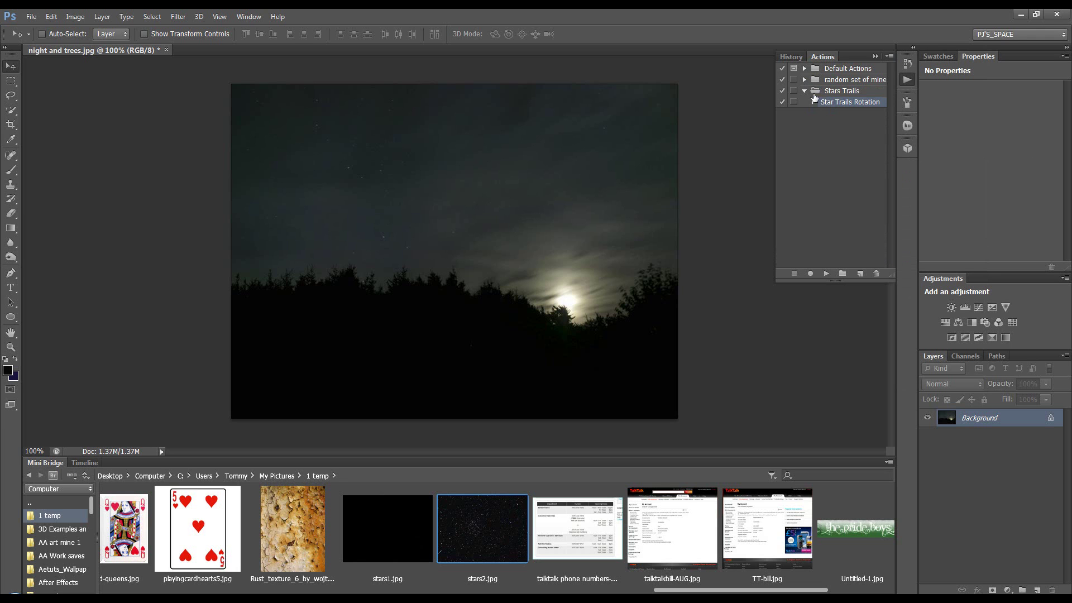
left_click(804, 92)
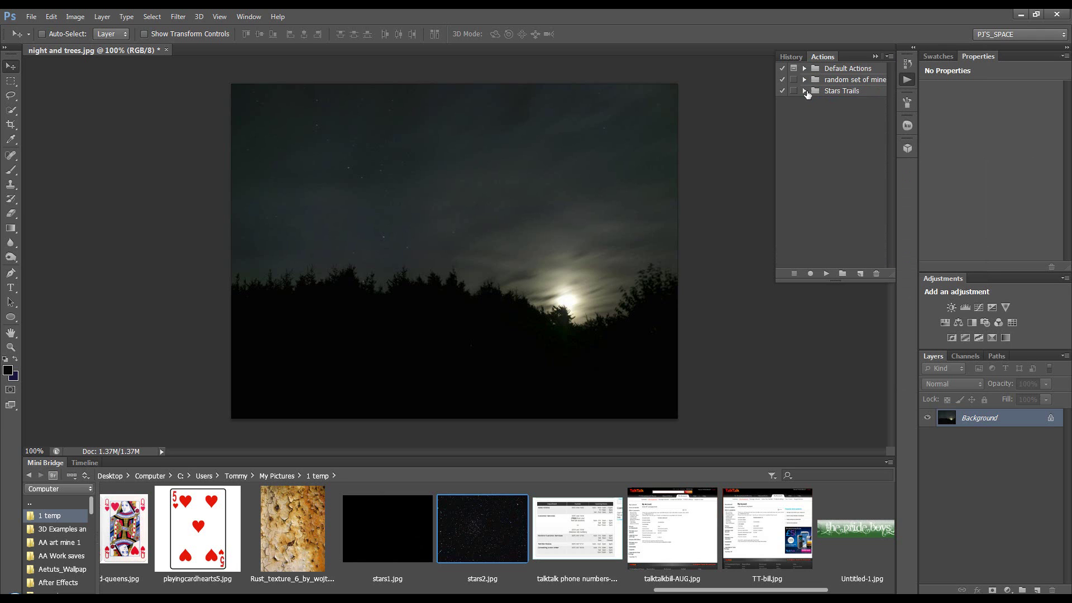
left_click(821, 94)
left_click(805, 92)
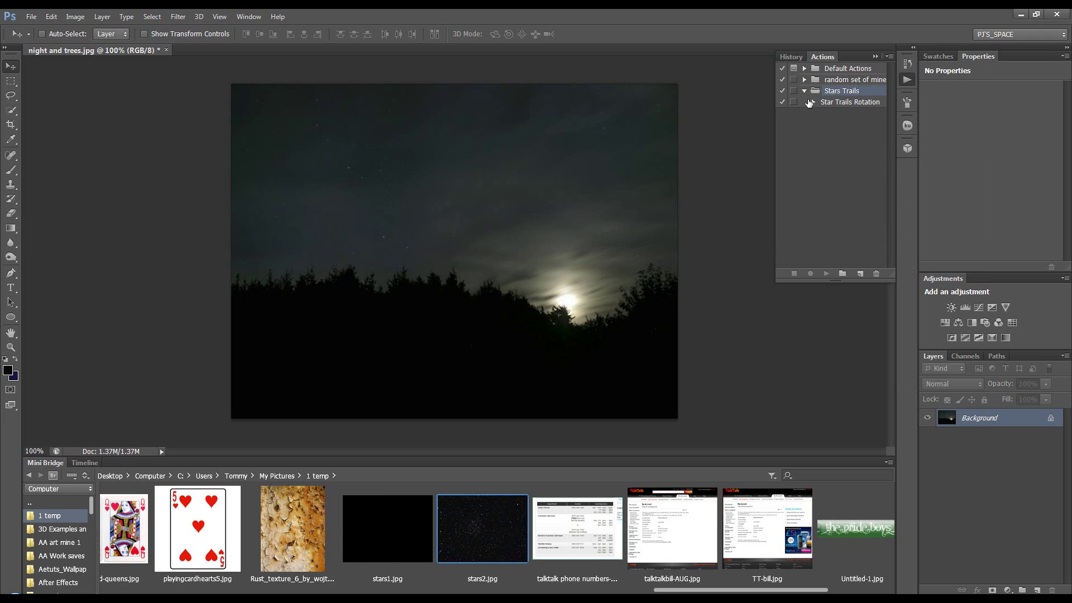
left_click(832, 102)
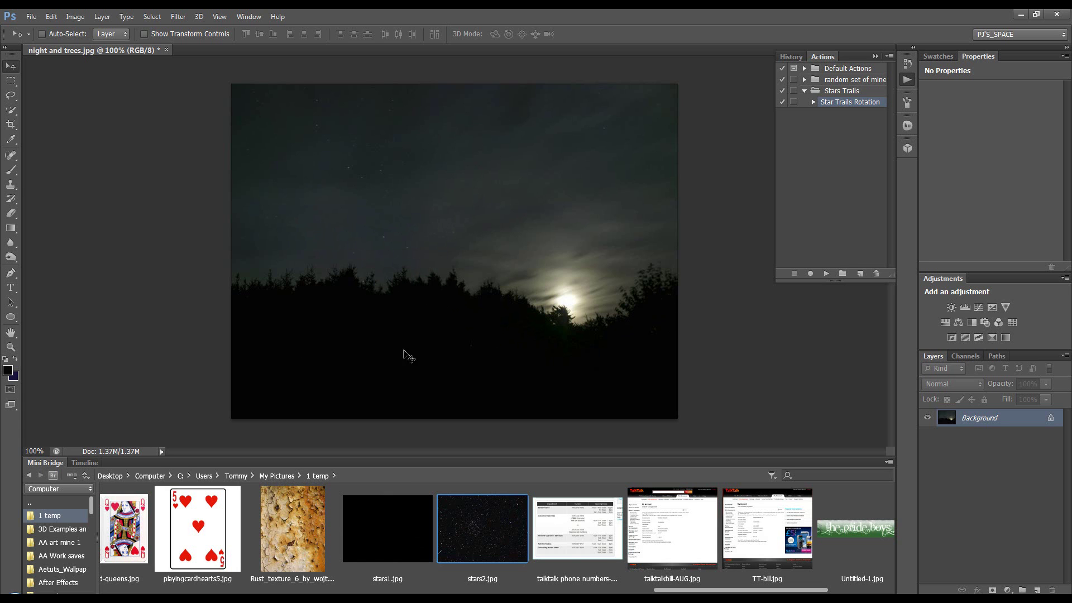
scroll(575, 347, "up", 3)
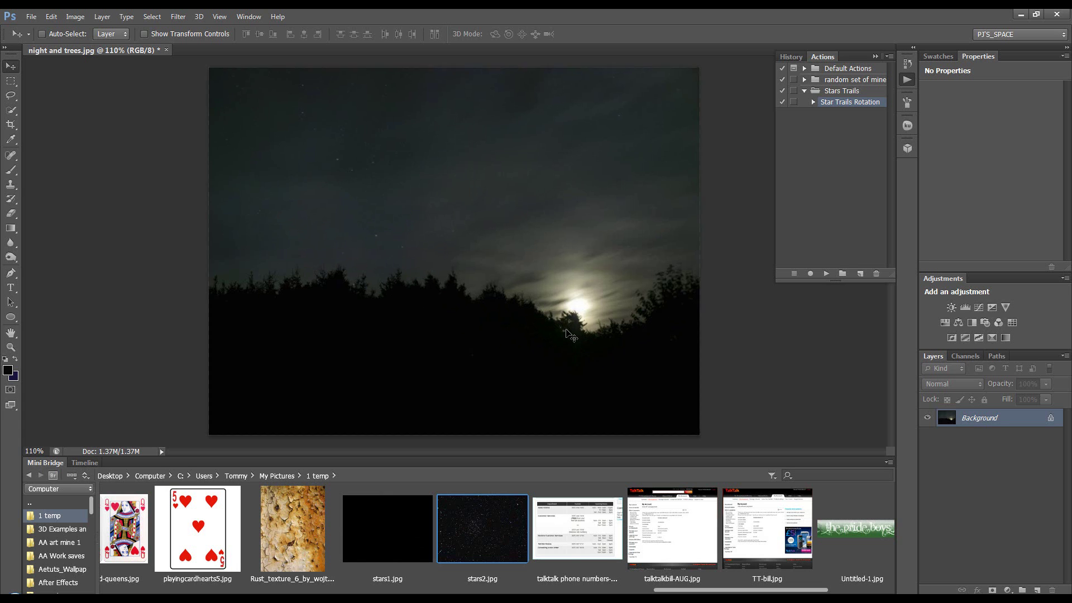
scroll(442, 360, "down", 3)
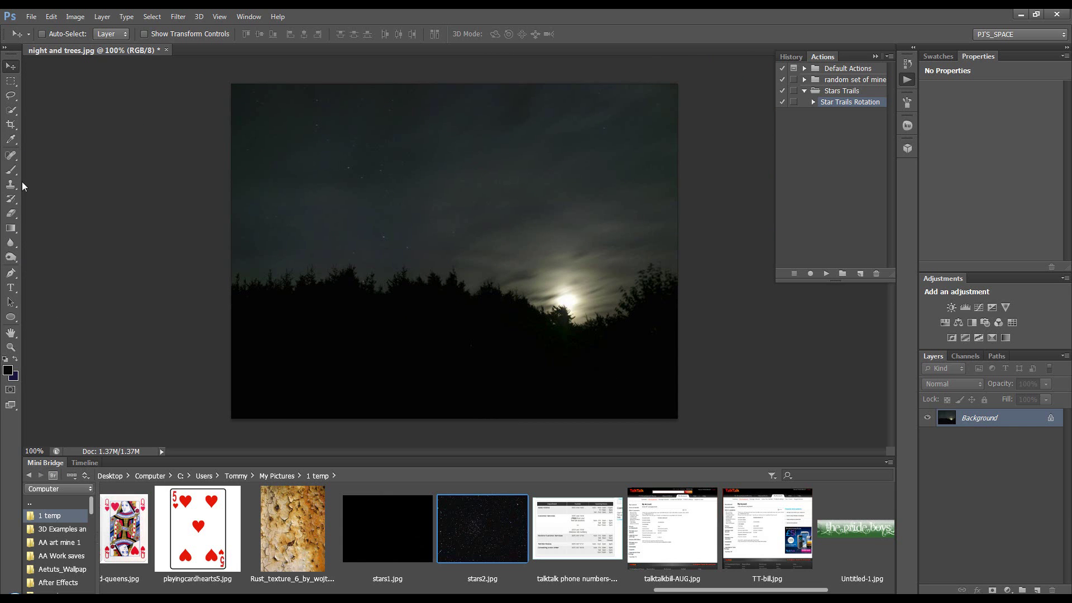
- Quick-select the dark treeline and foreground, then switch to a 35 px Brush
left_click(10, 110)
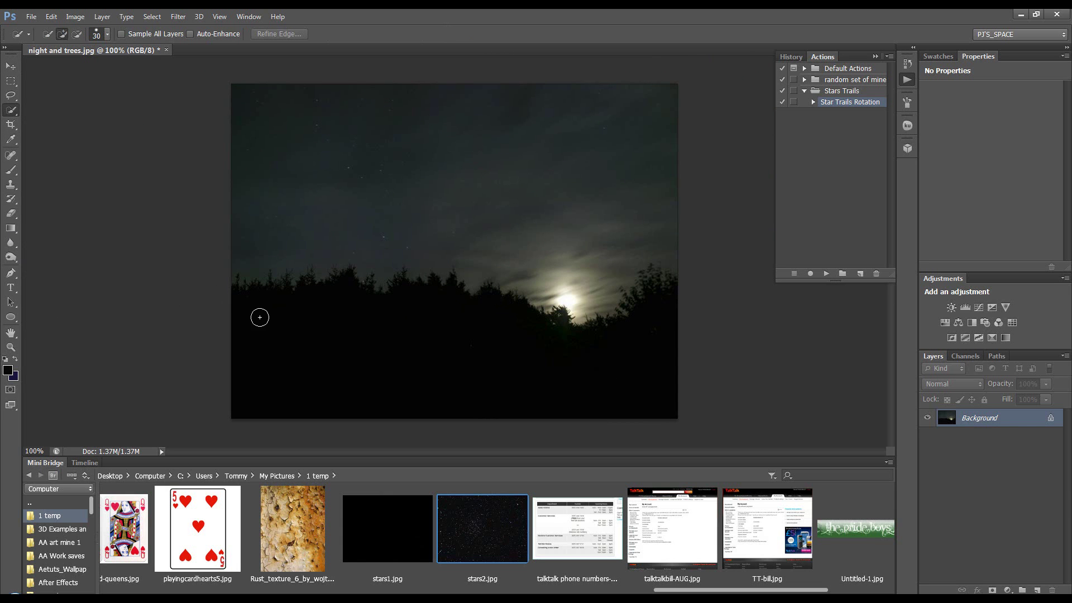
mouse_move(259, 317)
left_mouse_down()
mouse_move(376, 382)
mouse_move(534, 390)
left_mouse_up()
left_click(10, 169)
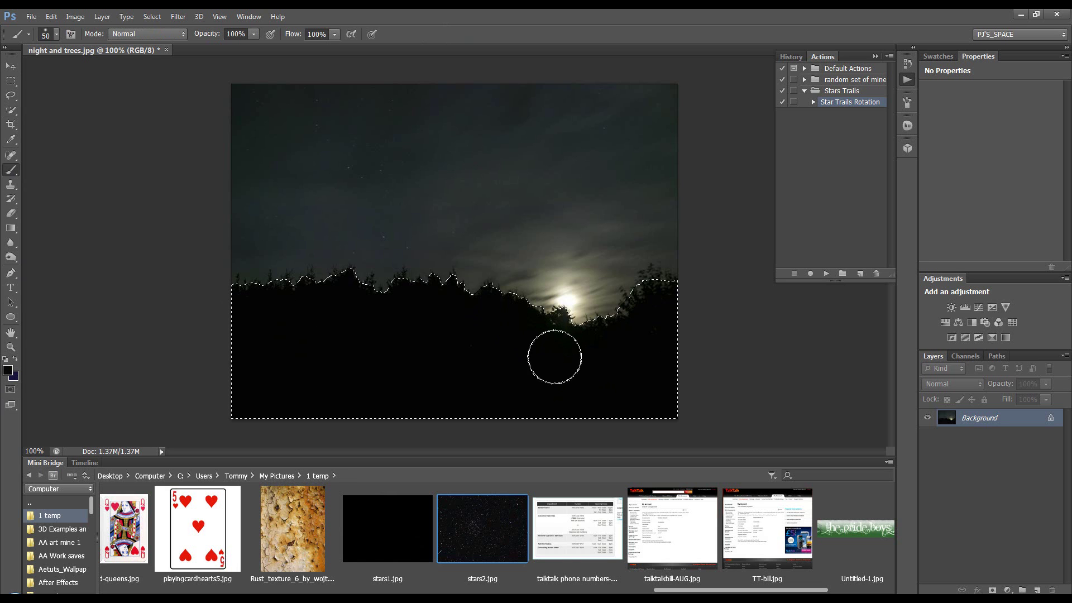
key("bracketleft")
key("bracketleft")
key("bracketleft")
- Lower the brush hardness to 0% in the right-click brush picker
right_click(565, 363)
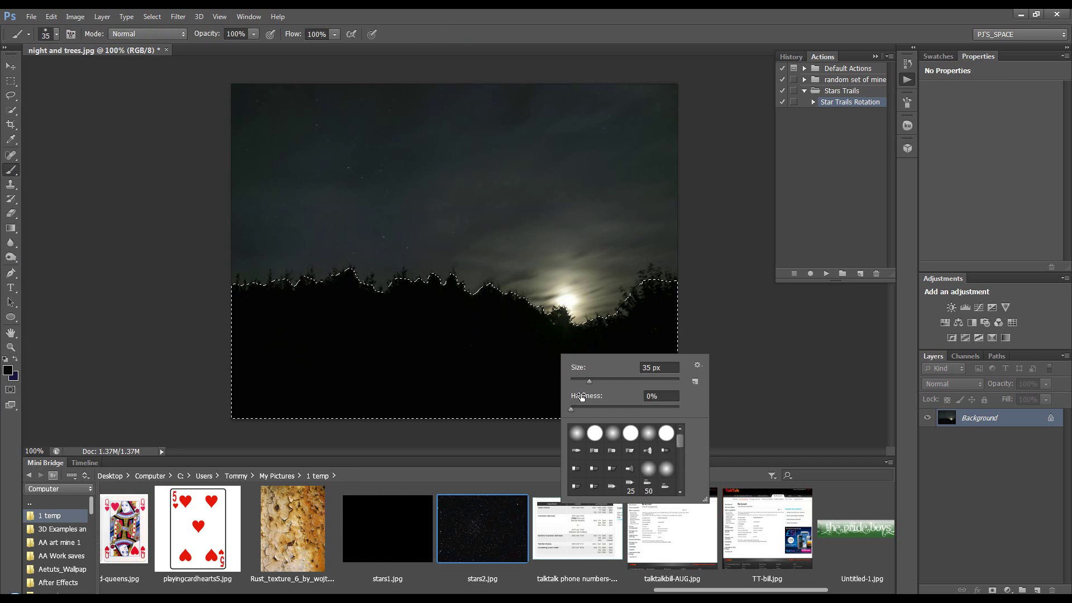
mouse_move(581, 397)
left_mouse_down()
mouse_move(608, 399)
mouse_move(575, 412)
left_mouse_up()
left_click(538, 359)
right_click(564, 366)
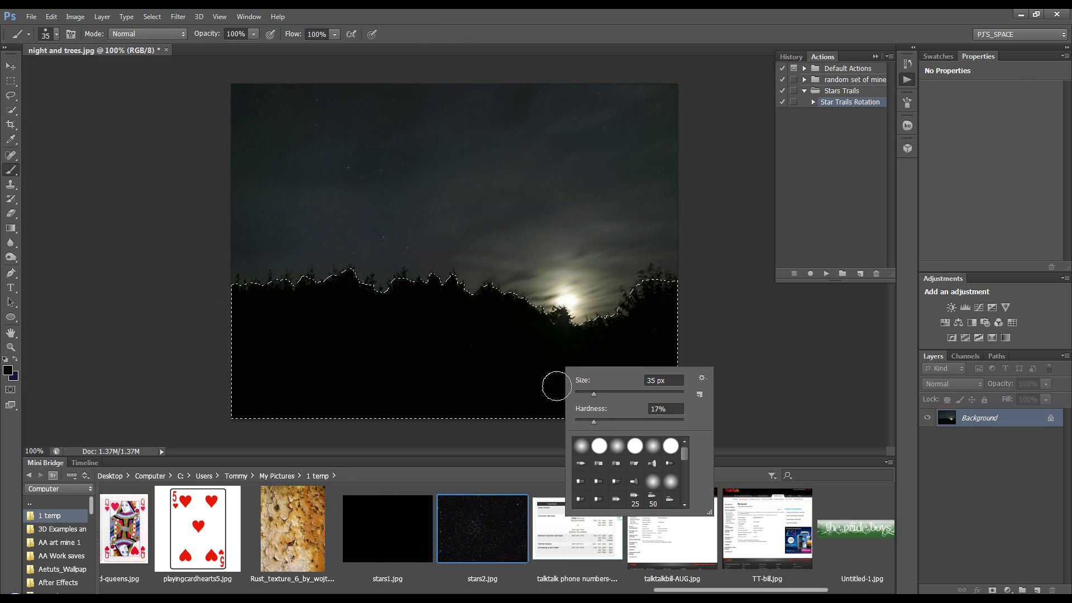
left_click(555, 369)
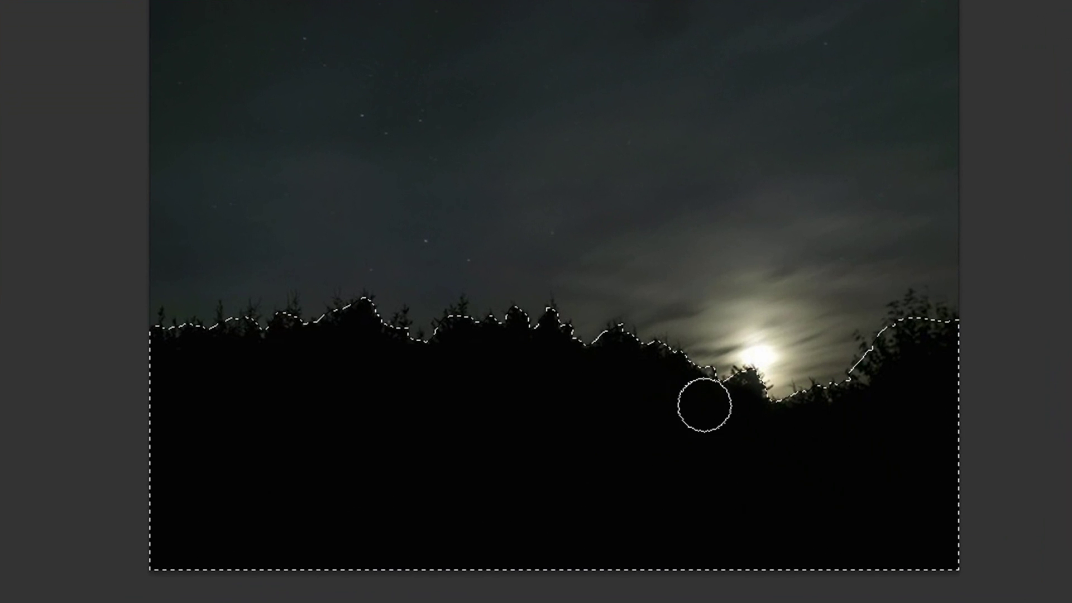
right_click(701, 452)
left_click_drag(744, 531, 687, 514)
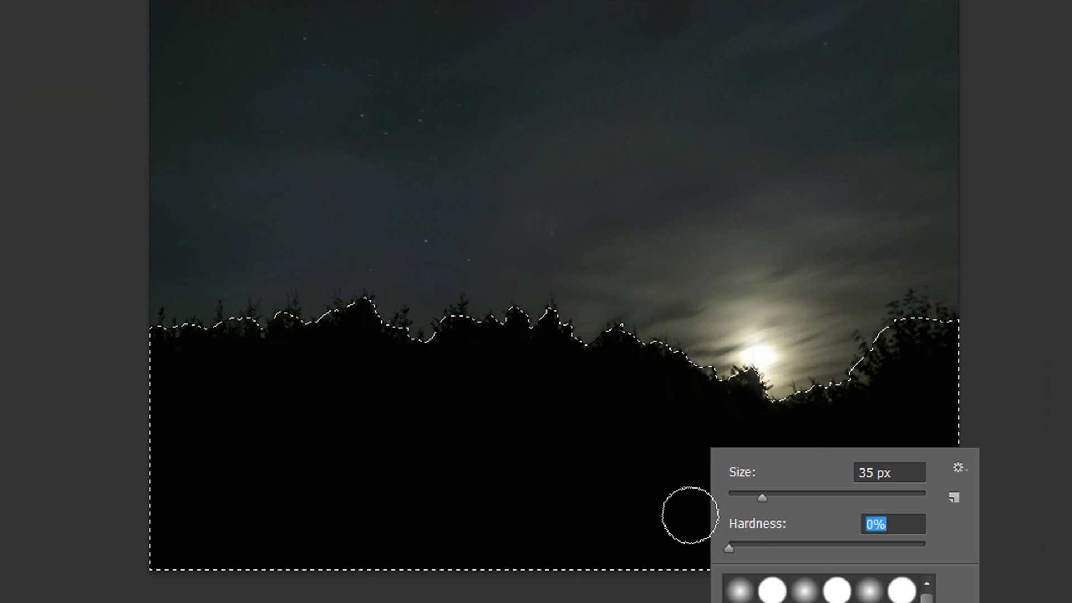
key("Return")
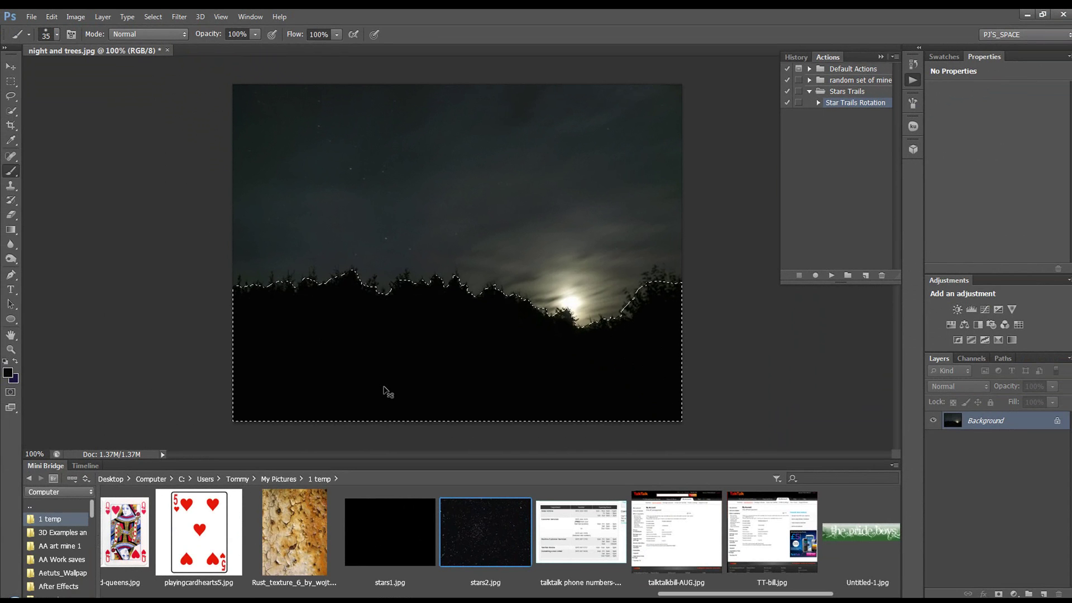
- Deselect the treeline and verify Image Size reads 800 × 600 pixels at 72 ppi
key("ctrl+d")
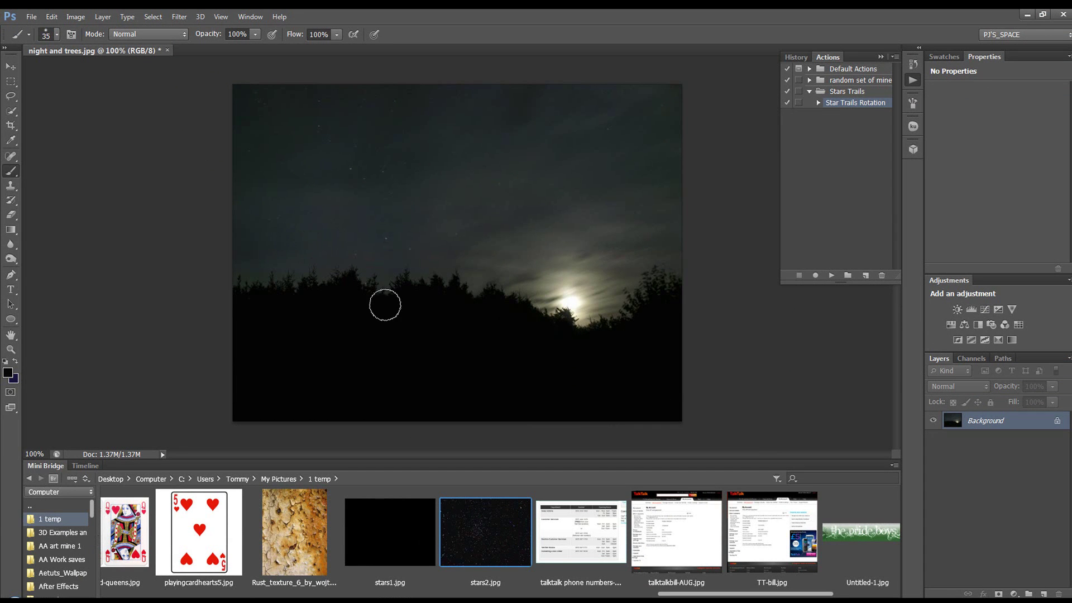
left_click(75, 16)
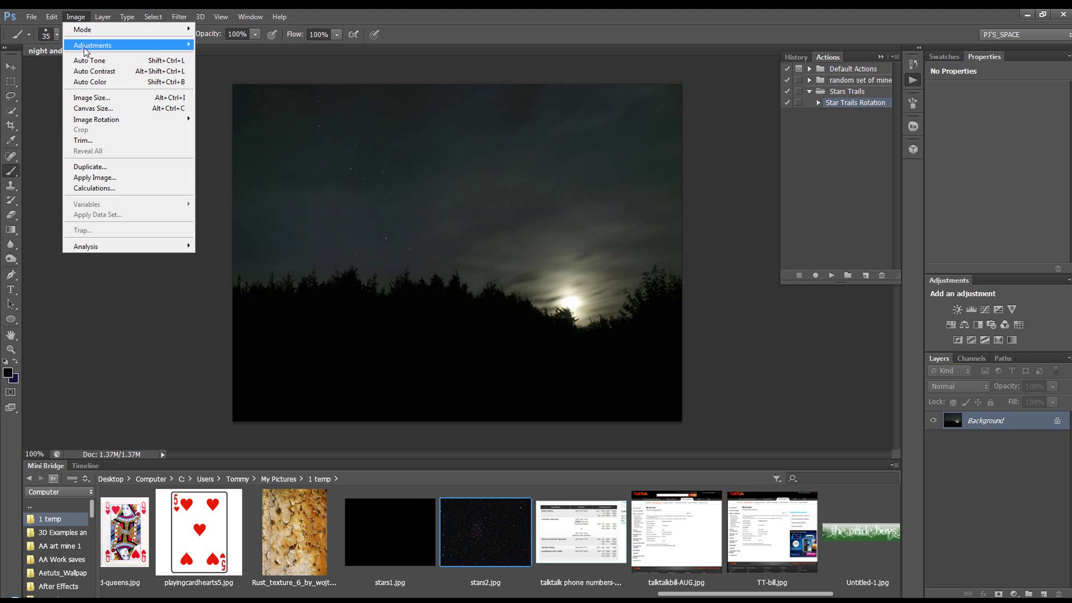
left_click(89, 98)
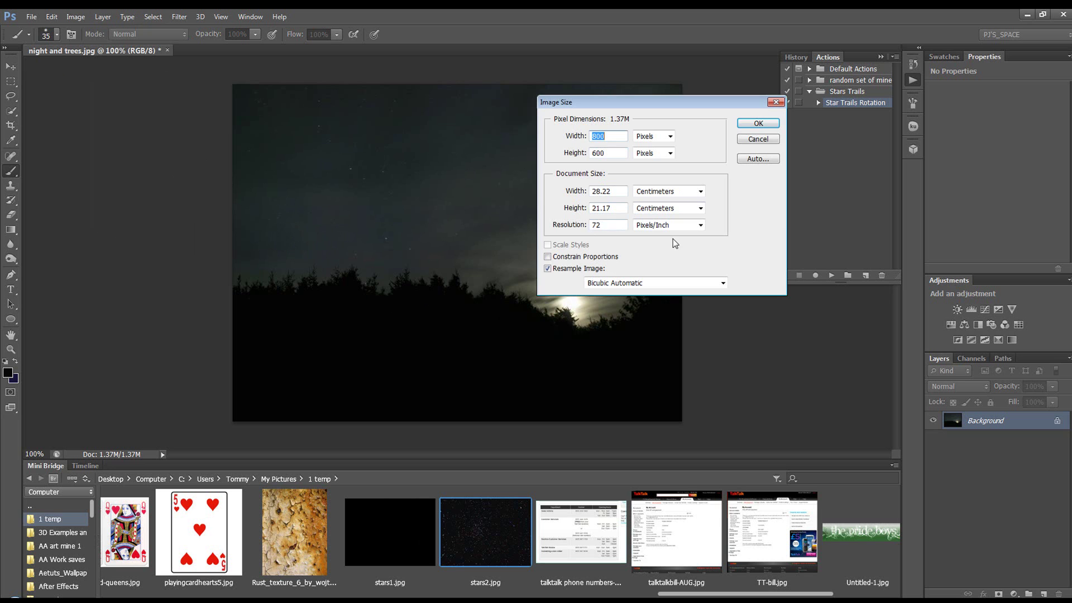
left_click(757, 123)
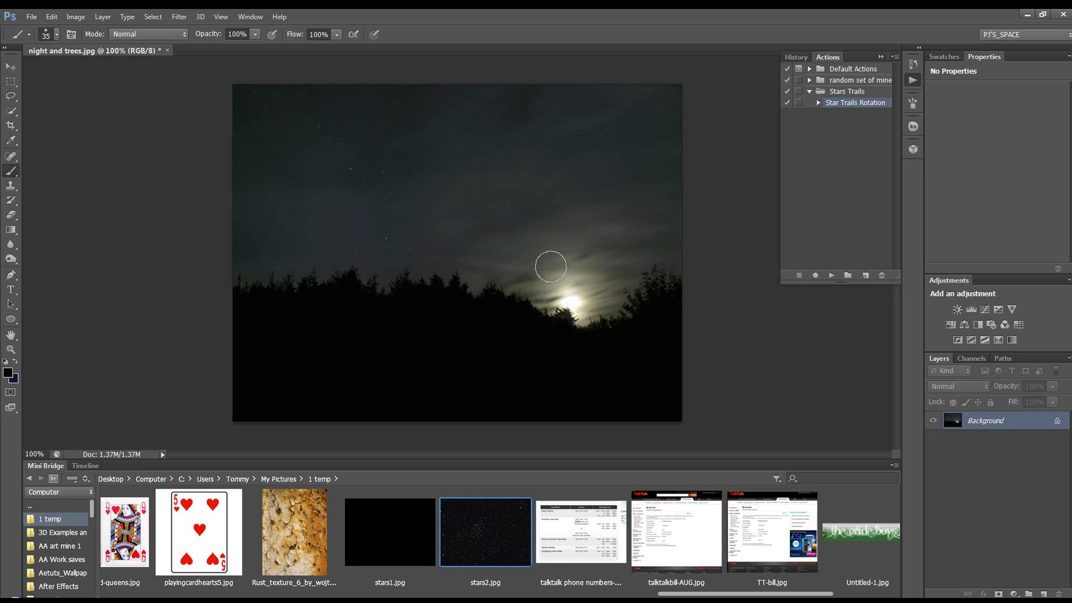
- Open stars2.jpg in Camera Raw and reset the Basic panel to Camera Raw Defaults
right_click(496, 537)
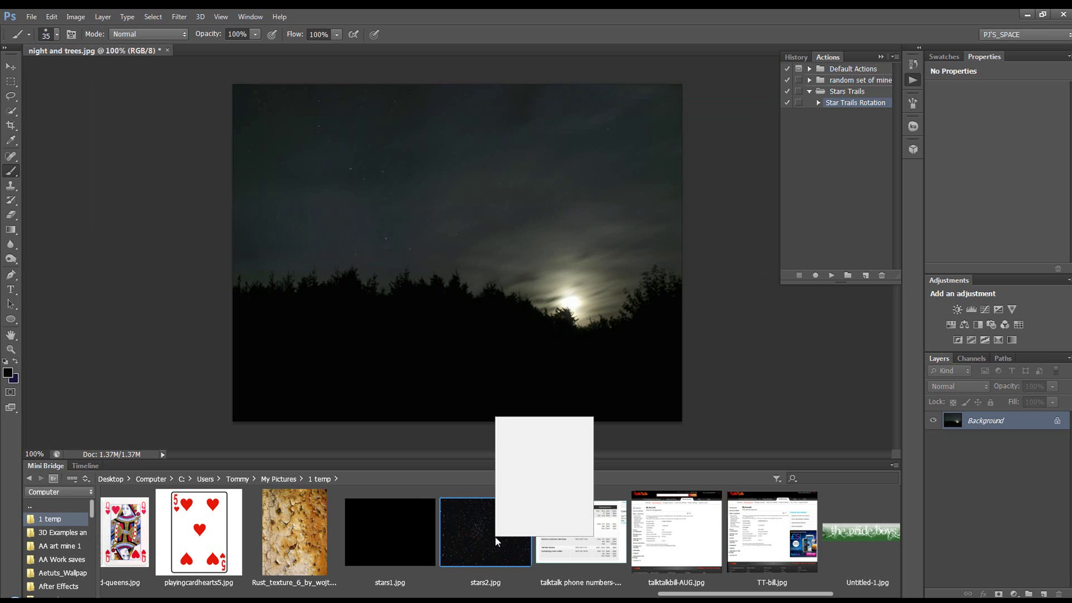
mouse_move(528, 516)
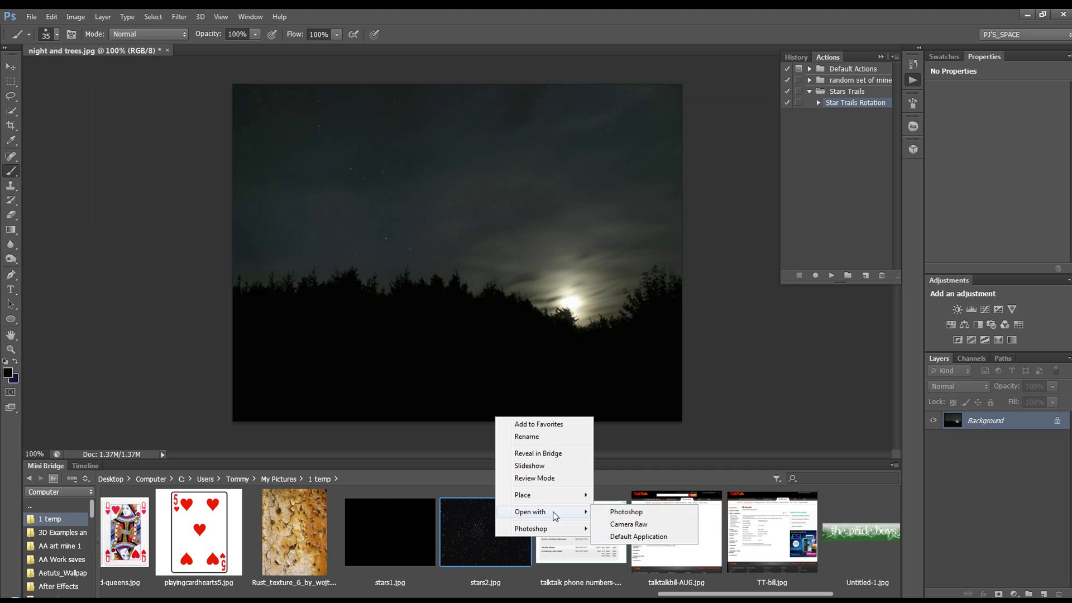
left_click(624, 525)
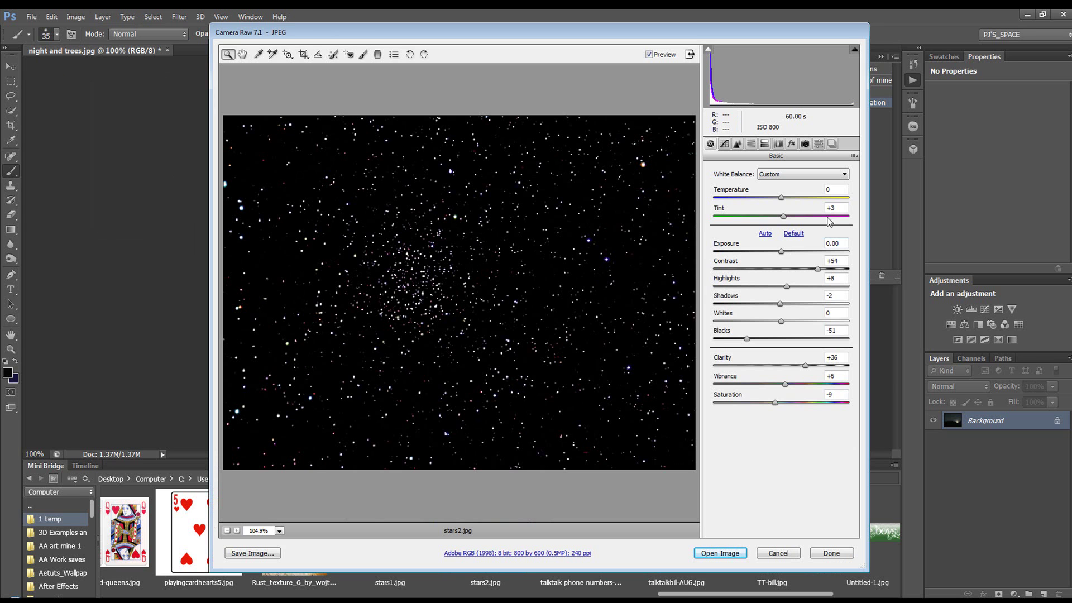
left_click(853, 157)
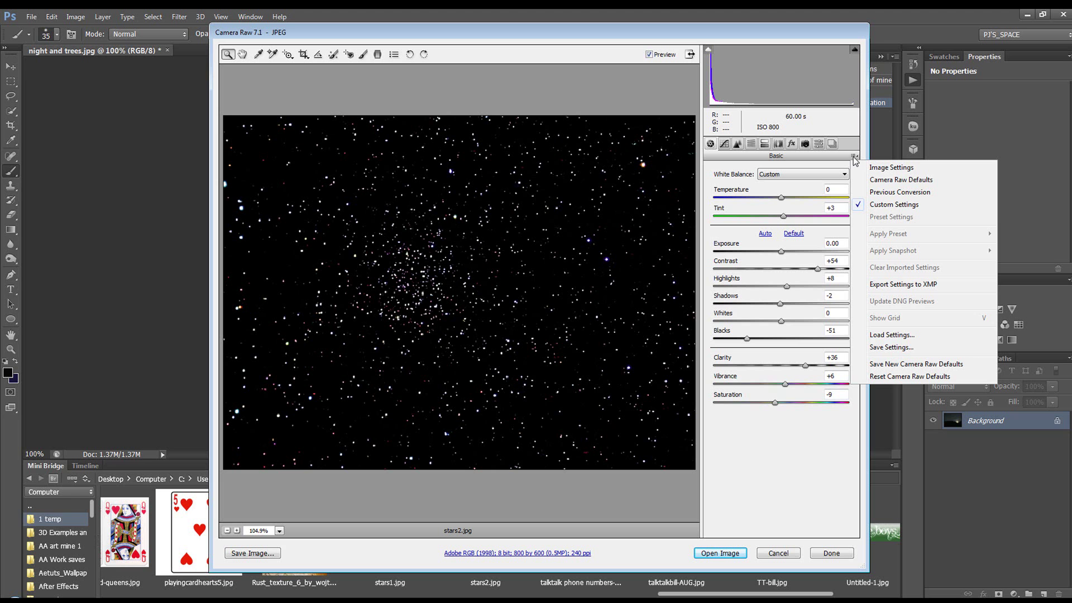
left_click(910, 377)
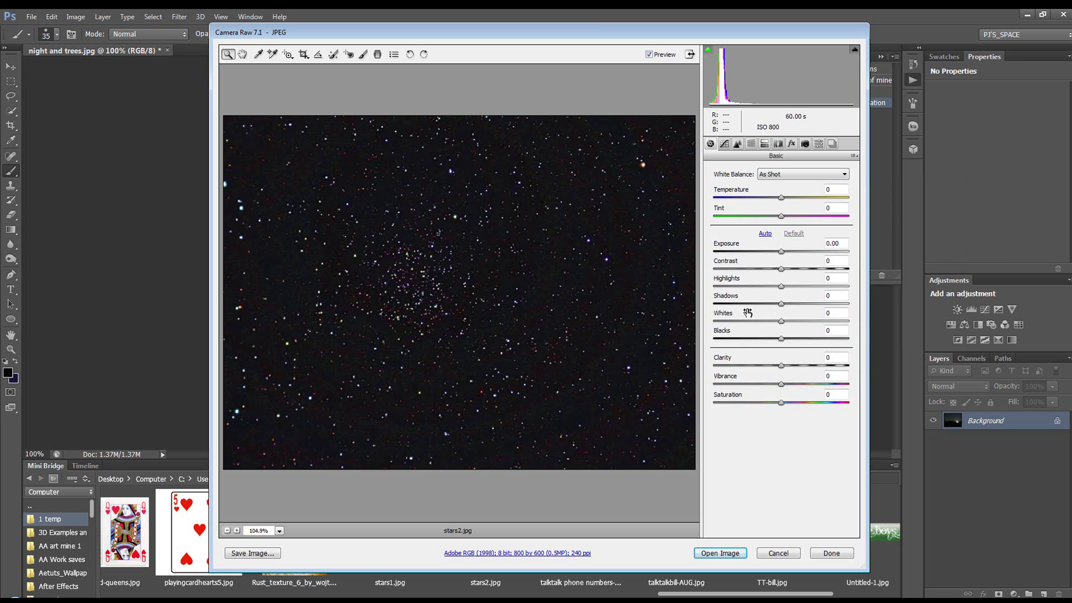
- Set Blacks −56, Clarity +18, Vibrance +13, Saturation +7, leaving Workflow Options unchanged
left_click_drag(781, 339, 784, 402)
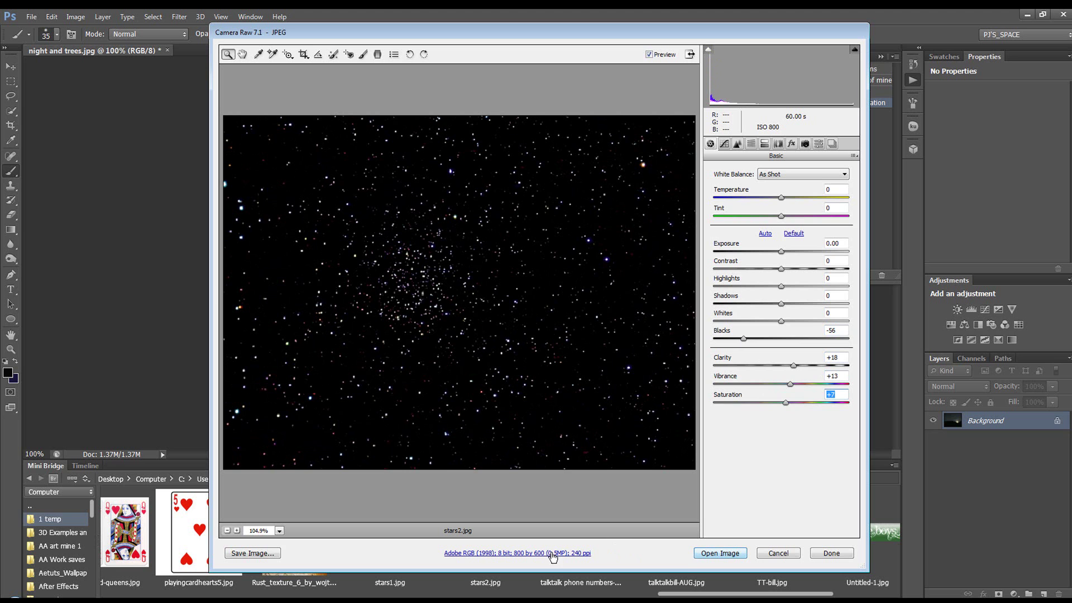
left_click(479, 554)
left_click(458, 280)
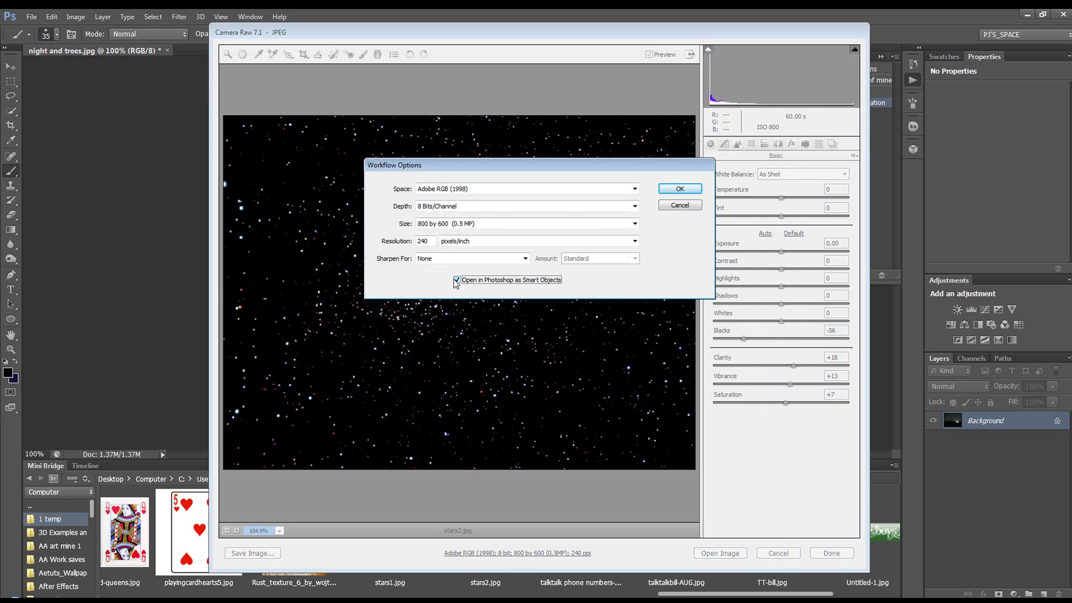
left_click(682, 205)
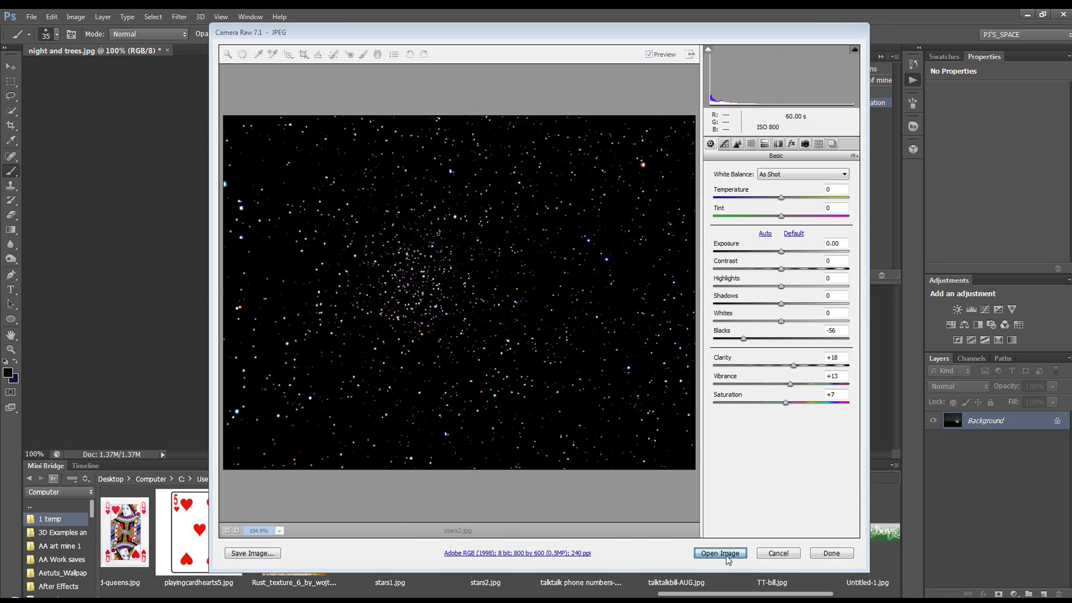
- Open the adjusted stars2.jpg as a document and check its pixel dimensions in Image Size
left_click(727, 557)
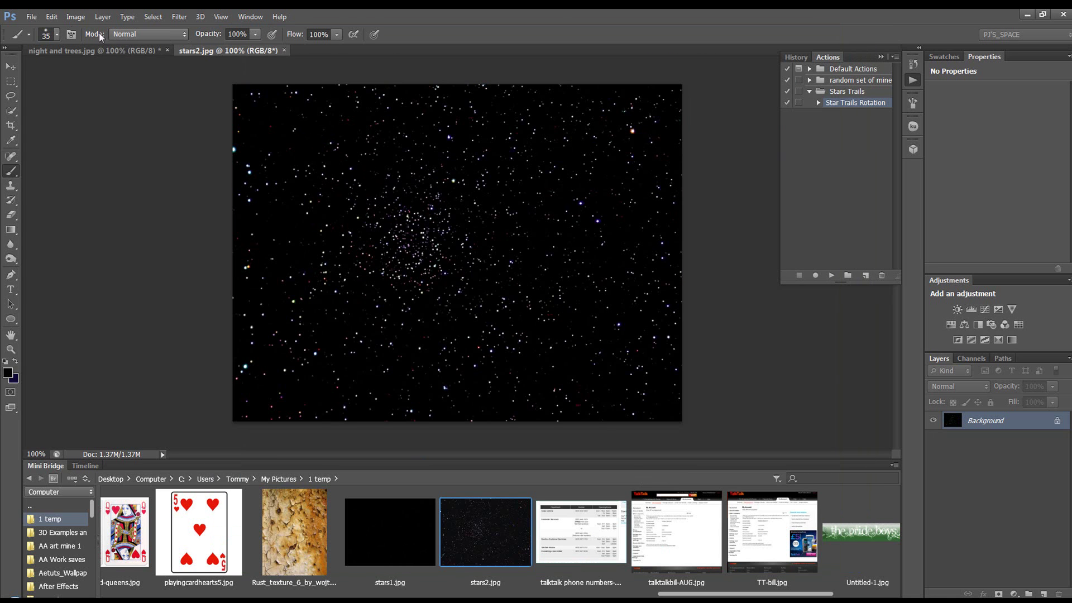
left_click(76, 16)
left_click(101, 96)
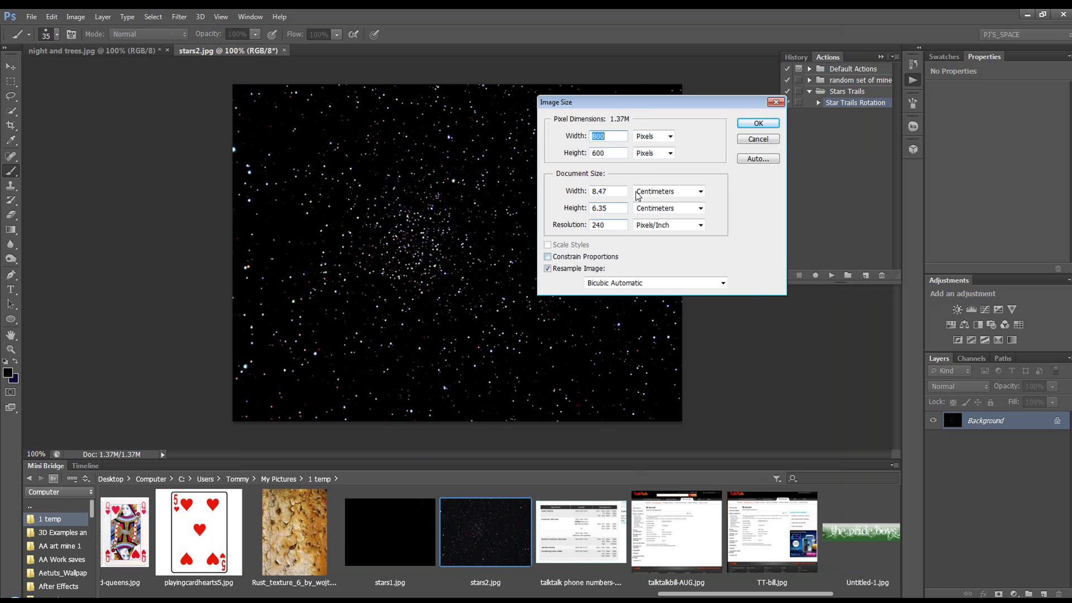
left_click(771, 124)
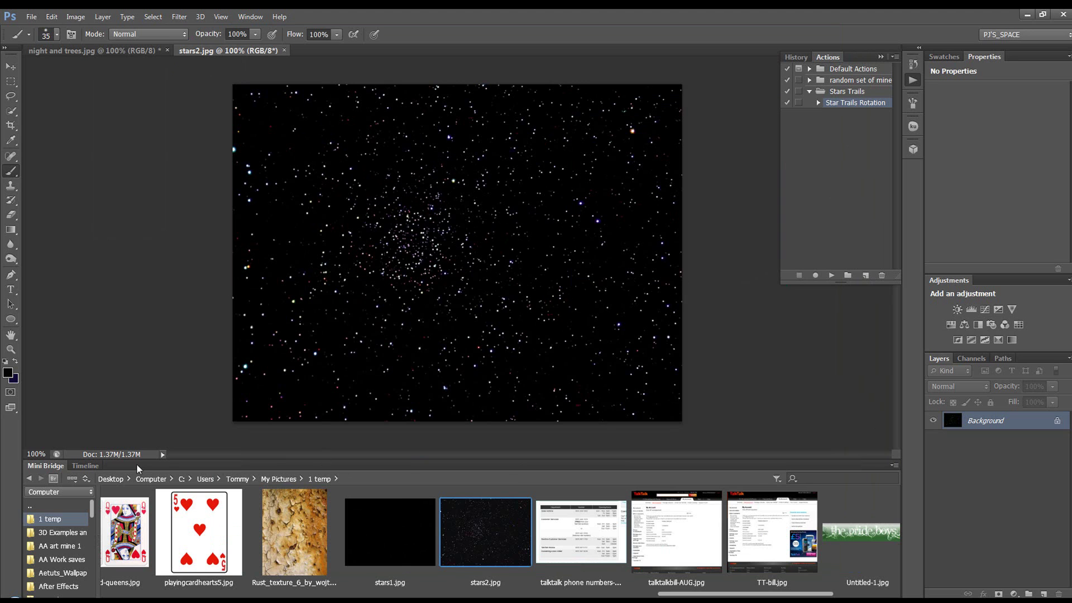
- Close the Mini Bridge panel's tab group
left_click(252, 19)
mouse_move(301, 56)
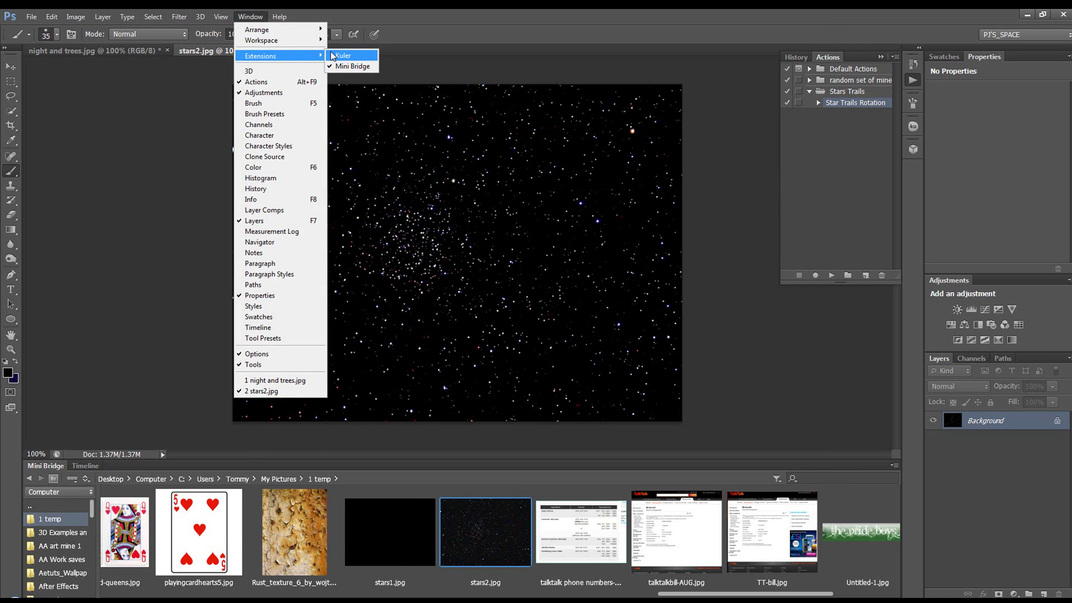
left_click(340, 68)
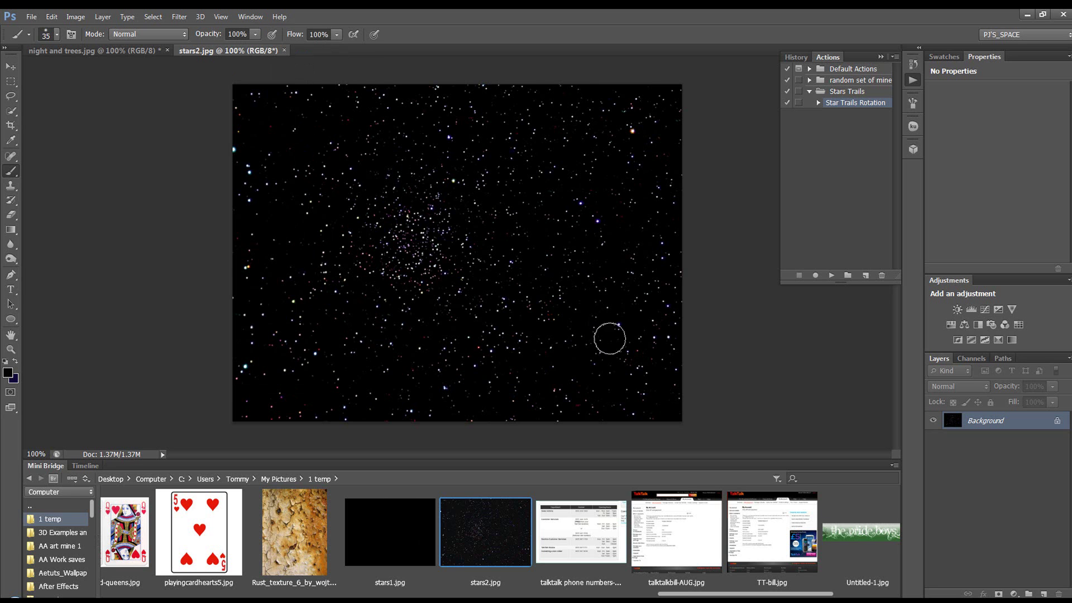
left_click(895, 465)
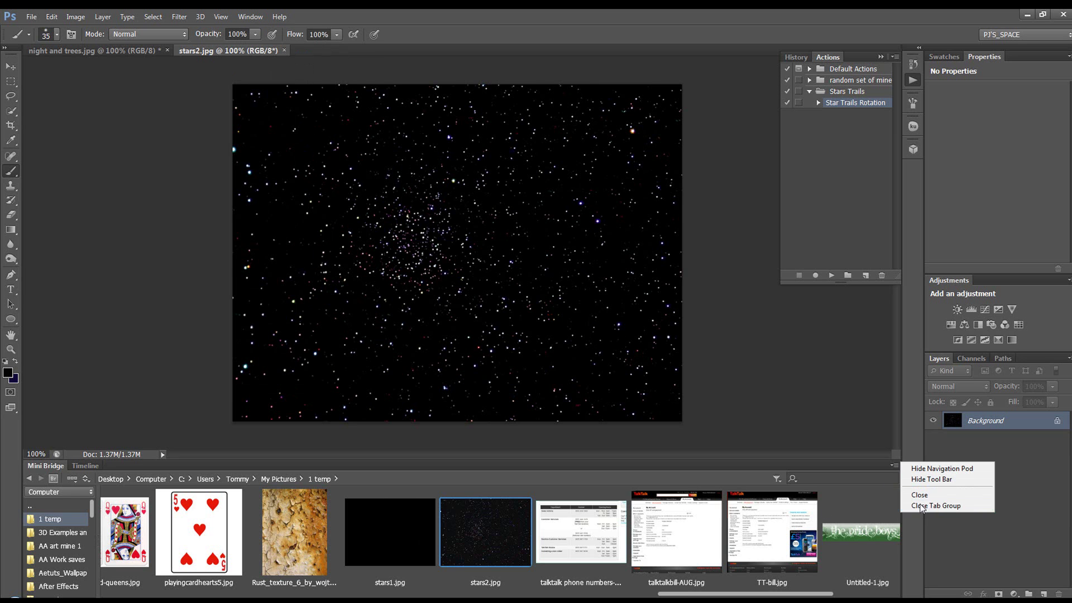
left_click(936, 505)
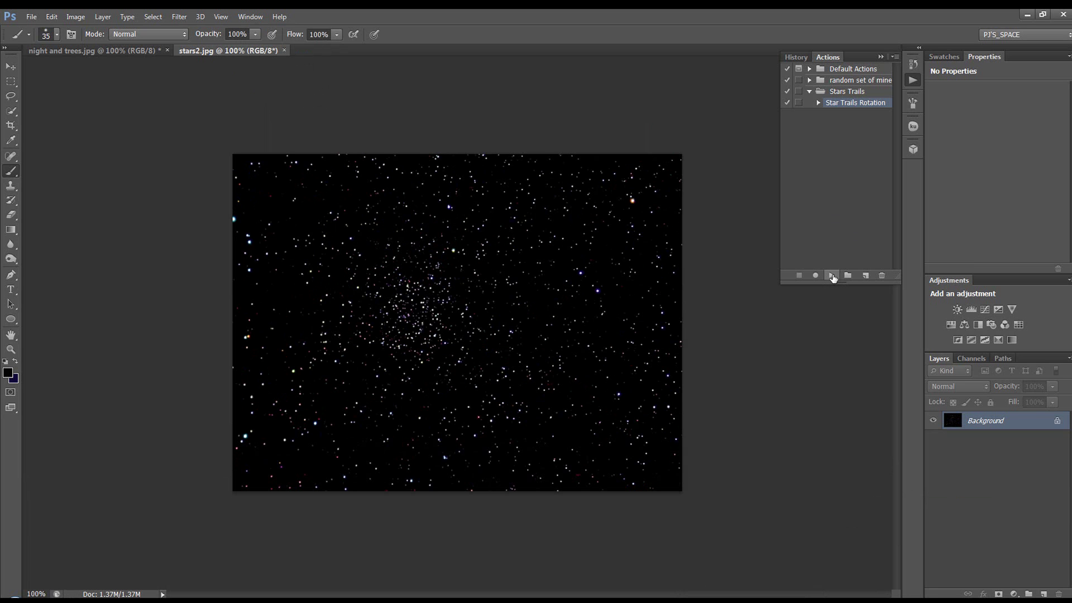
- Unlock the star photo's Background into Layer 0 and play the Star Trails Rotation action
left_click(1057, 423)
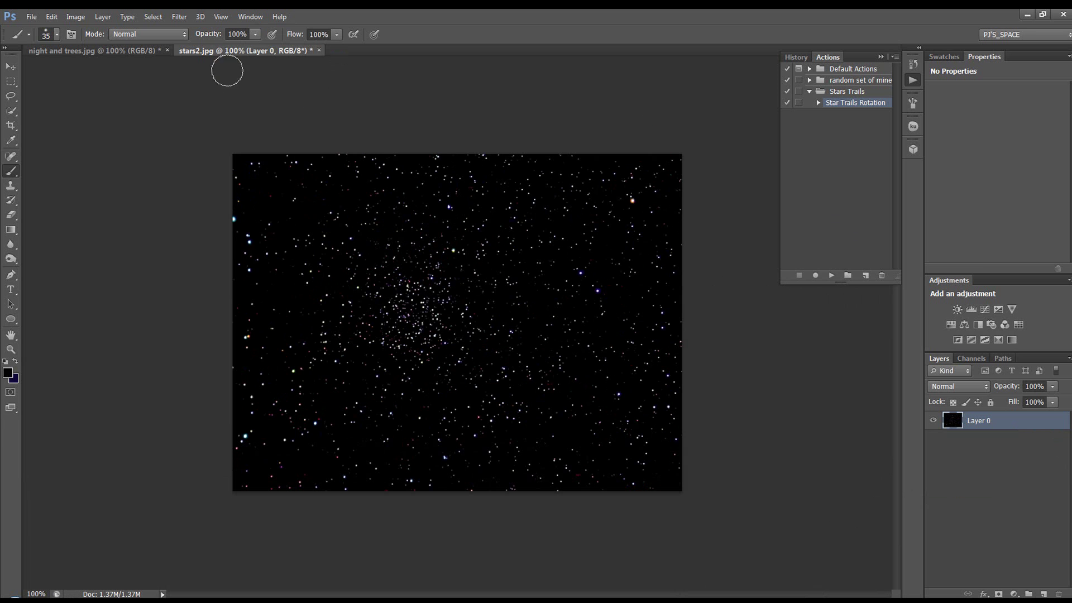
left_click(78, 49)
left_click(226, 52)
left_click(832, 275)
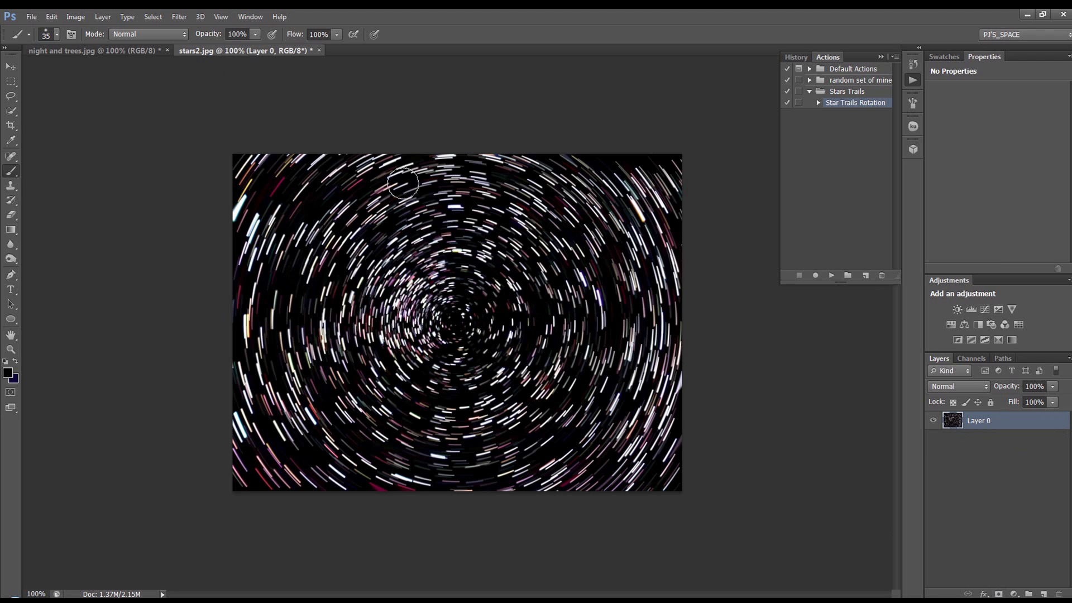
- Drag the star trails onto night and trees.jpg as Layer 1 in Screen blend mode
left_click(10, 66)
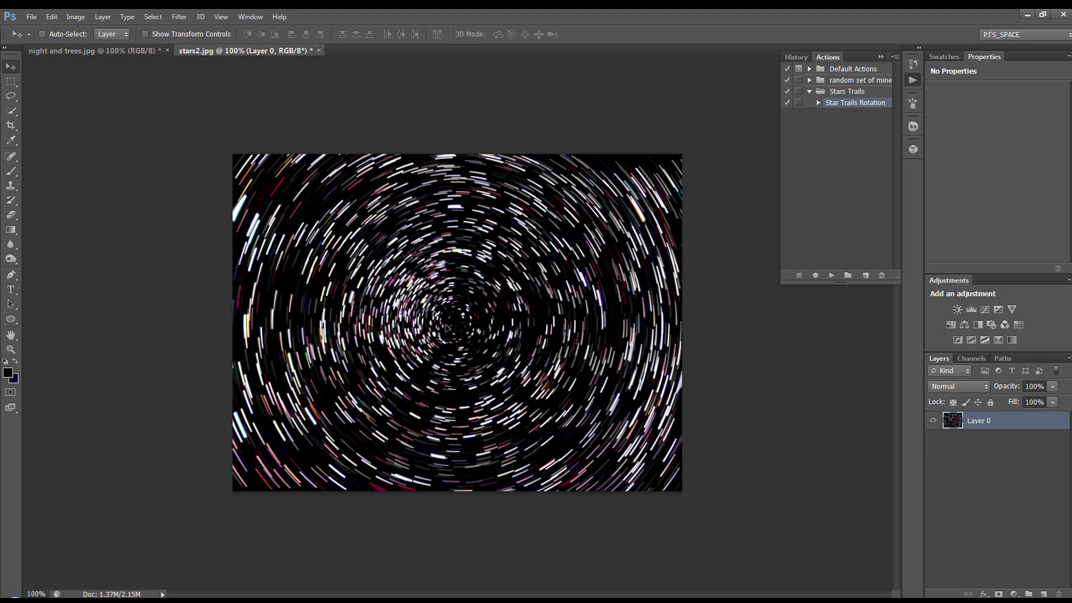
left_click_drag(448, 351, 269, 144)
left_click_drag(449, 330, 449, 329)
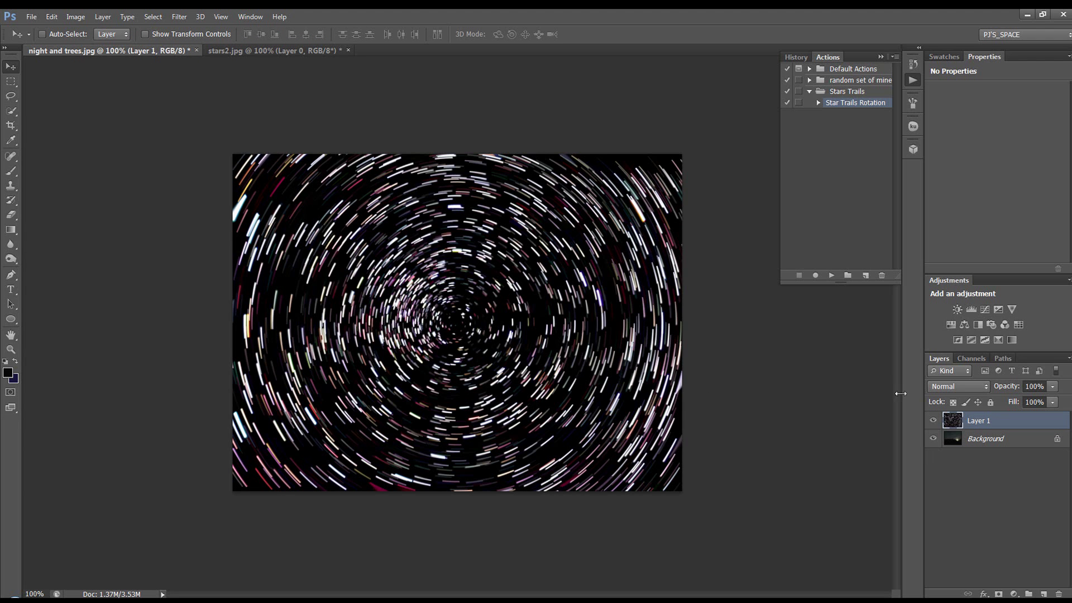
left_click(978, 387)
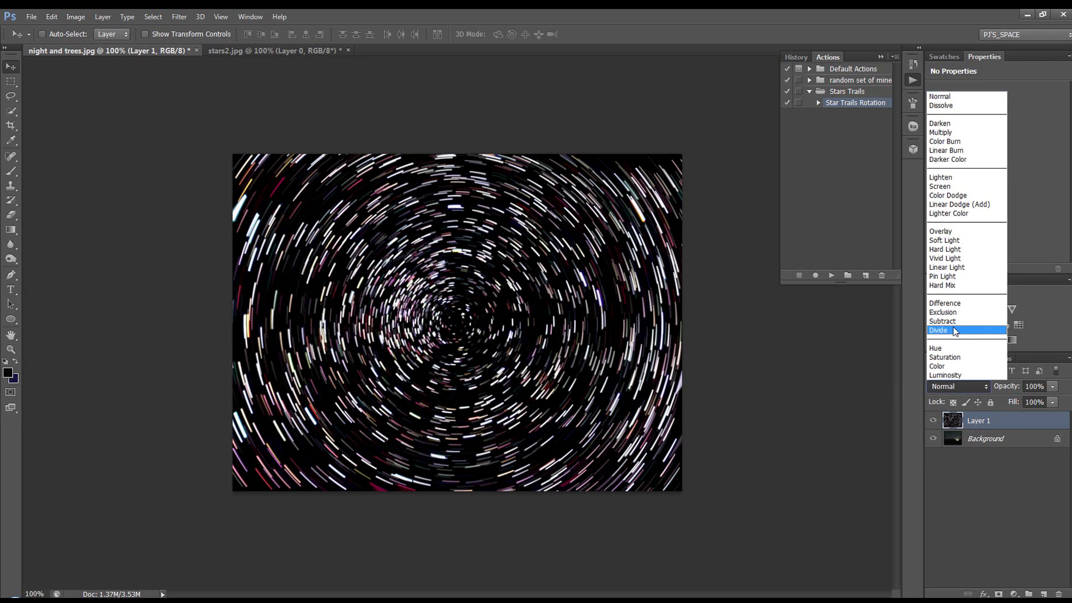
left_click(955, 191)
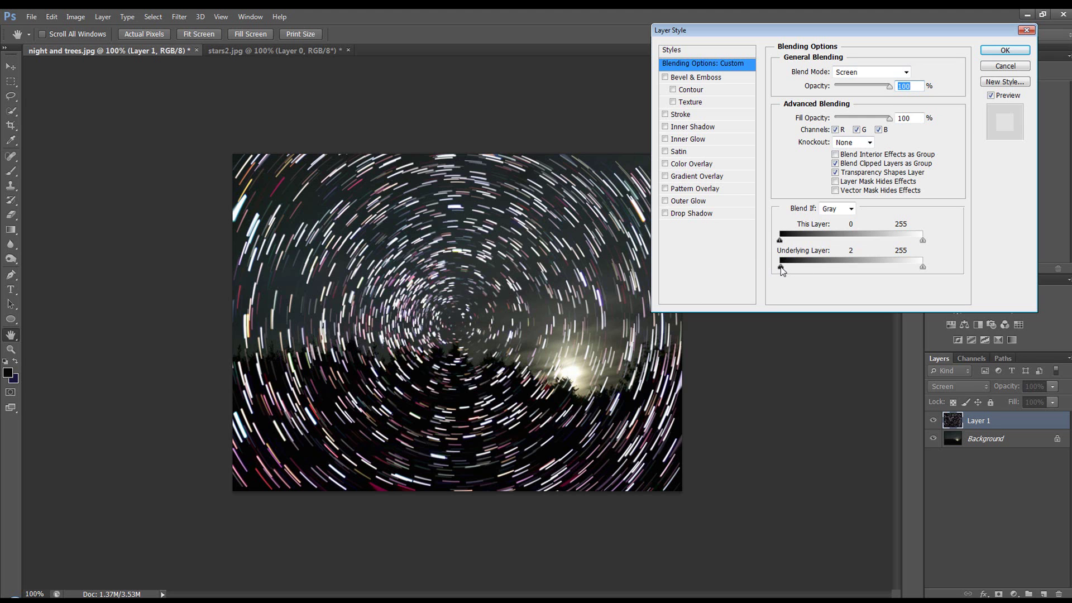
- Split the Underlying Layer black Blend If slider to 5 / 36 so trails fade over the trees
left_click_drag(782, 270, 785, 269)
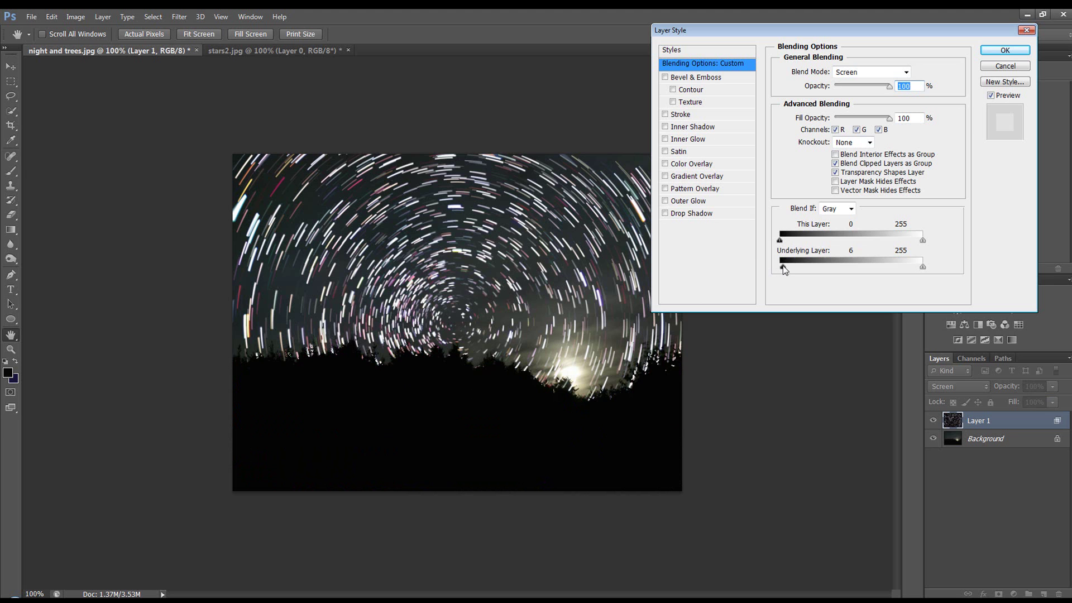
left_click_drag(784, 271, 784, 270)
left_click_drag(784, 270, 799, 269)
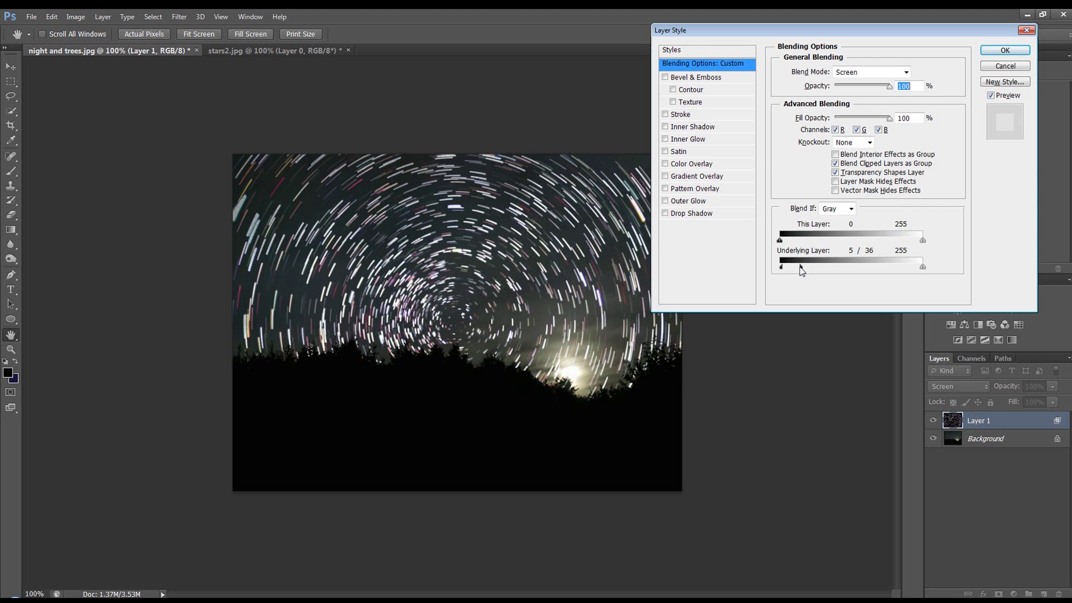
left_click(1006, 49)
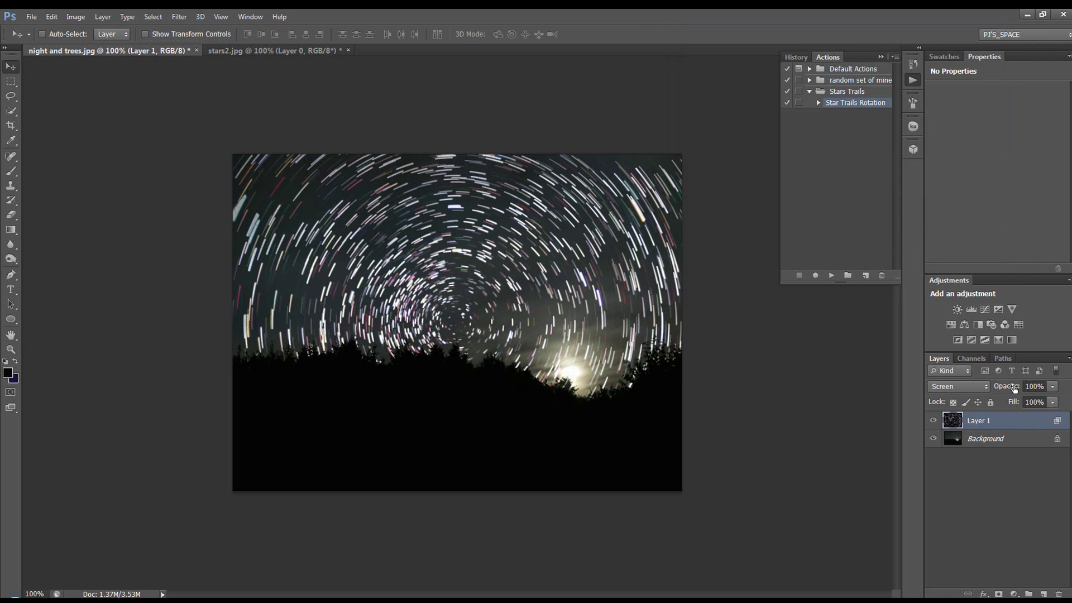
mouse_move(1015, 387)
left_mouse_down()
mouse_move(993, 386)
mouse_move(1016, 388)
left_mouse_up()
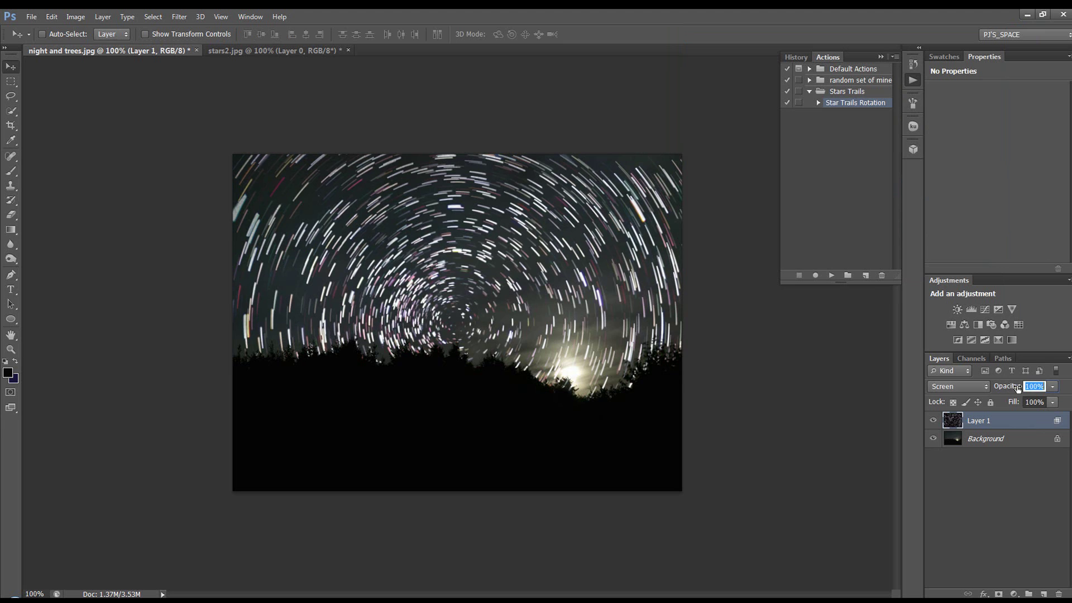